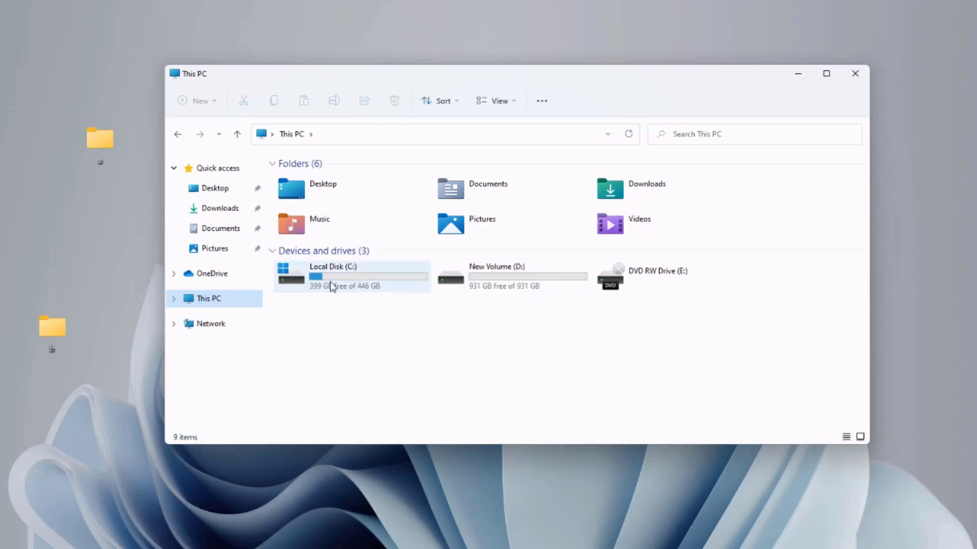
Step: Check in This PC that C: is the 446 GB system drive and New Volume is an empty 931 GB drive
mouse_move(344, 283)
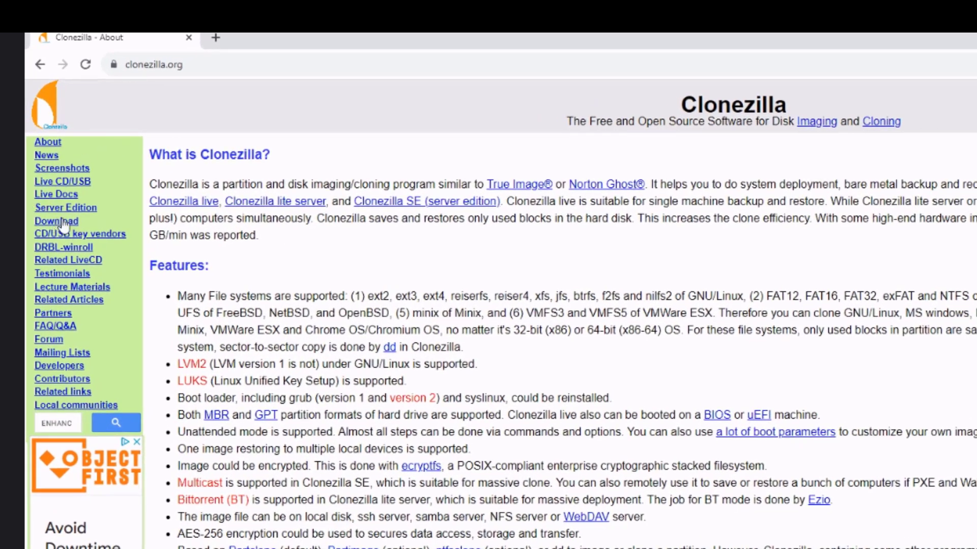
Step: Download the stable amd64 Clonezilla live zip (clonezilla-live-3.1.0-22-amd64.zip, 381 MB)
left_click(62, 222)
left_click(617, 212)
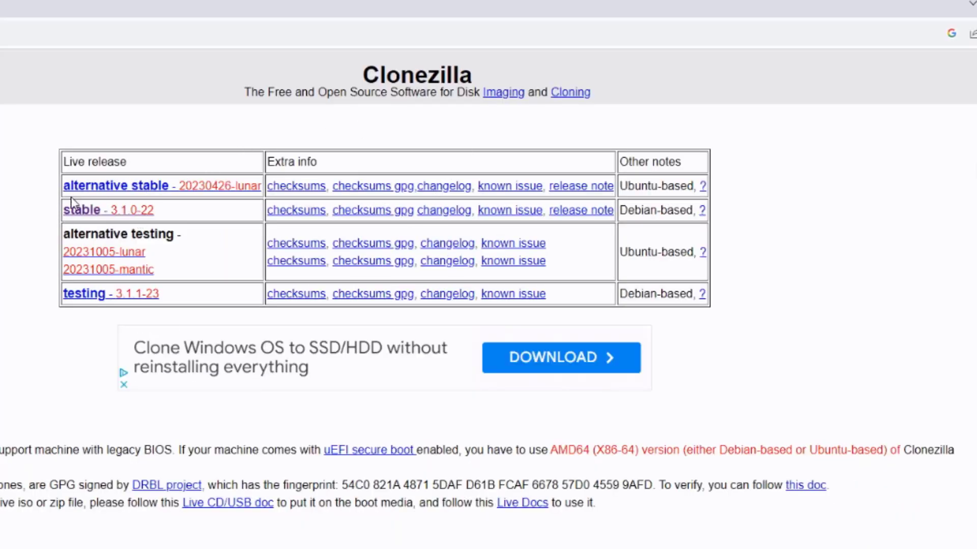
left_click(83, 210)
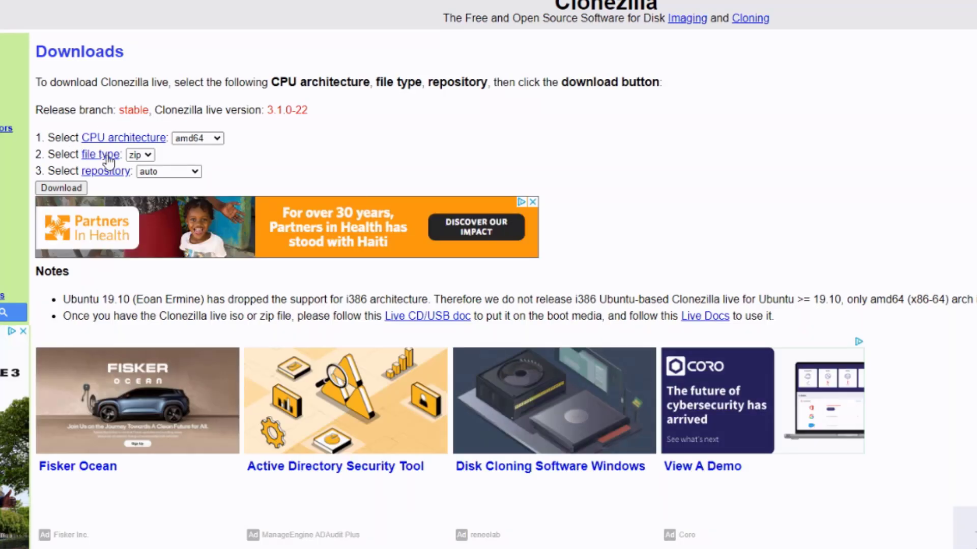
left_click(153, 158)
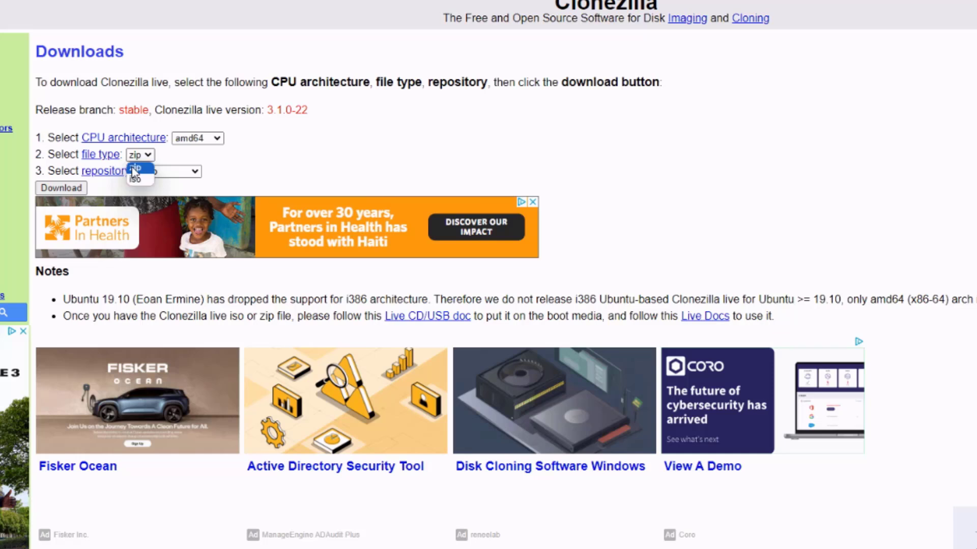
left_click(132, 169)
left_click(62, 189)
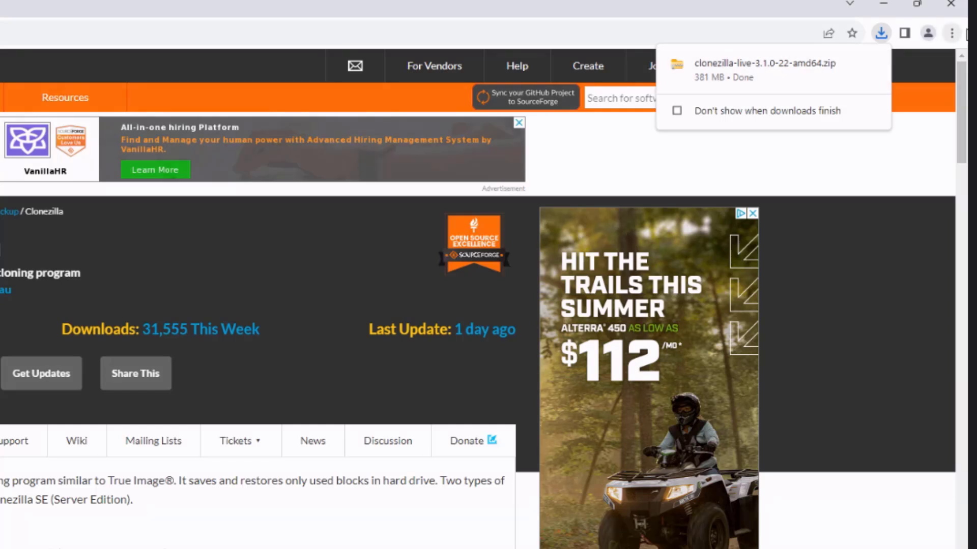
Step: Move the downloaded zip to the Desktop and extract it into a clonezilla-live-3.1.0-22-amd64 folder
left_click(953, 33)
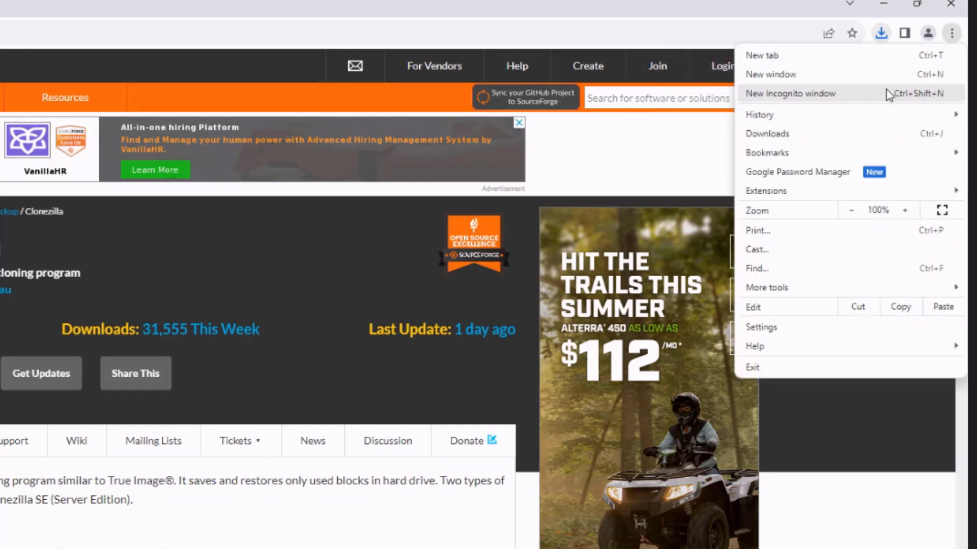
left_click(796, 139)
left_click(144, 209)
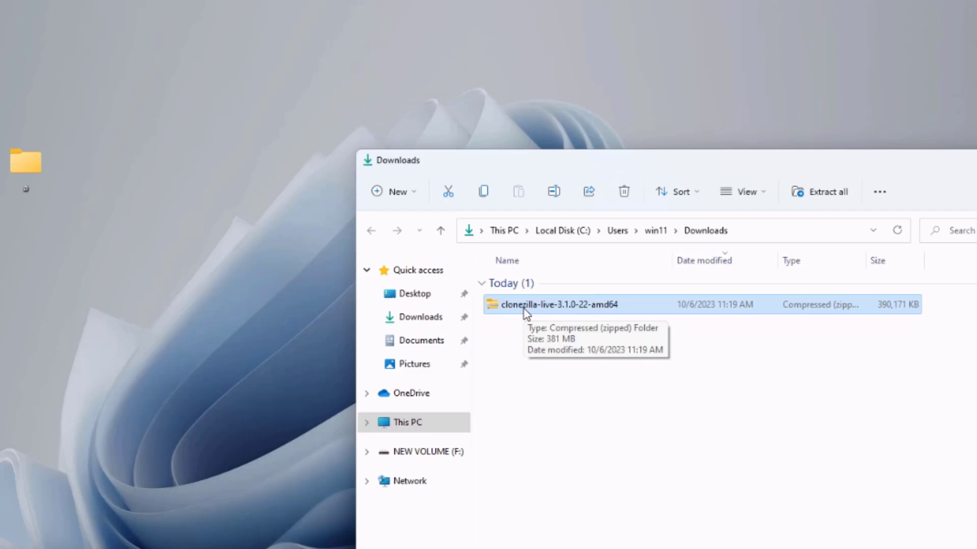
left_click_drag(526, 312, 163, 85)
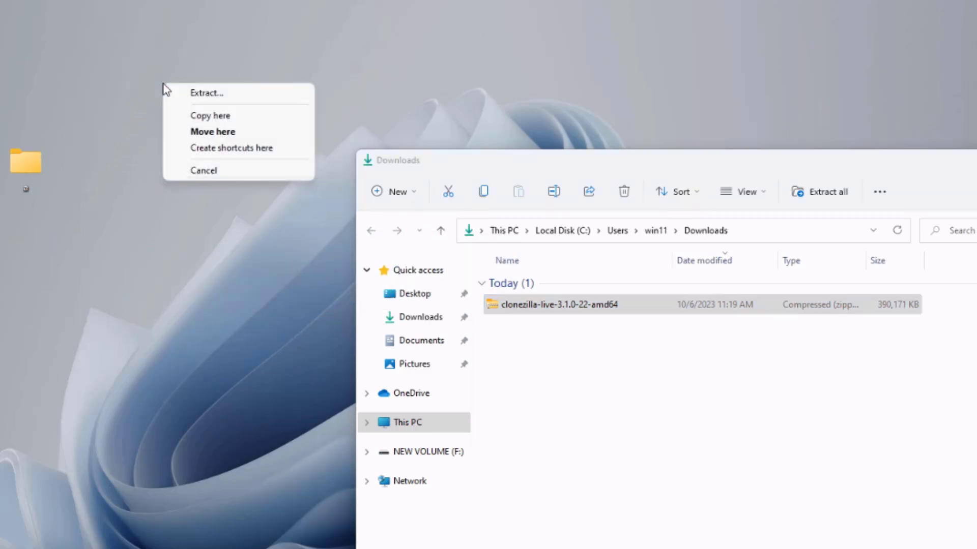
left_click(206, 94)
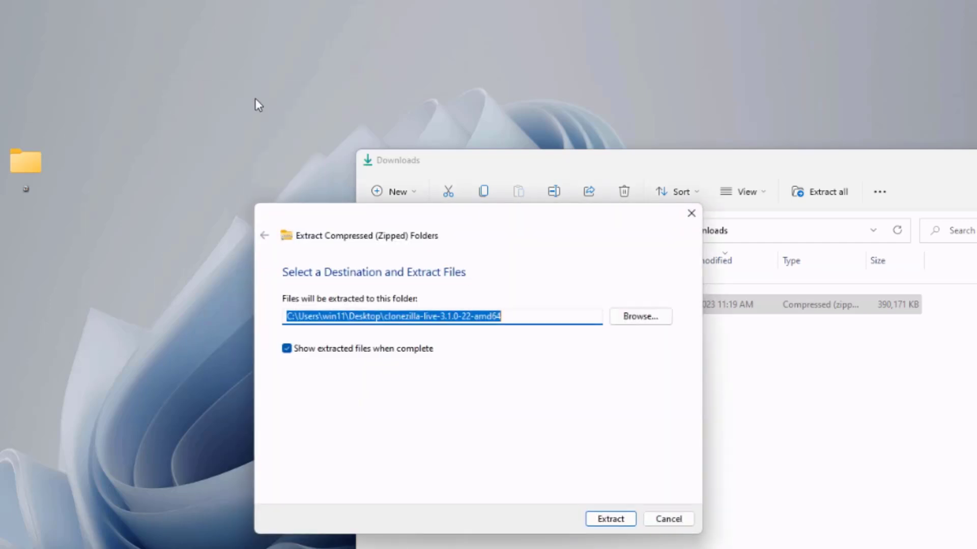
left_click(599, 520)
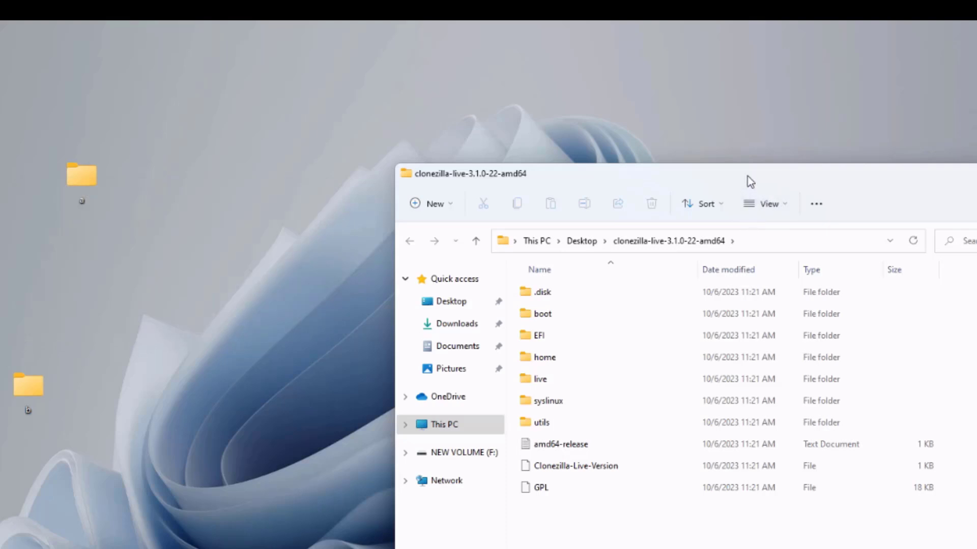
Step: Quick-format the 14.4 GB NEW VOLUME (F:) USB drive as NTFS
left_click_drag(558, 488, 579, 249)
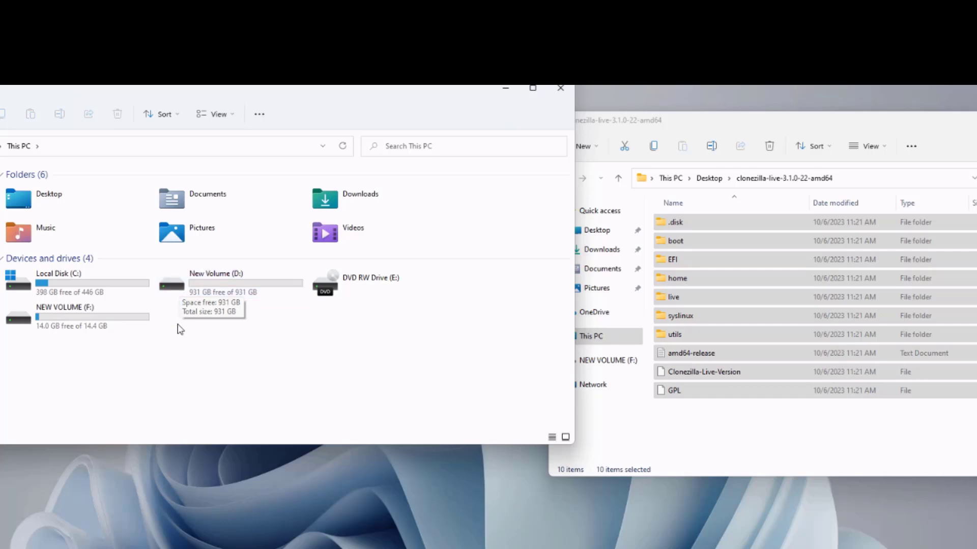
left_click(67, 329)
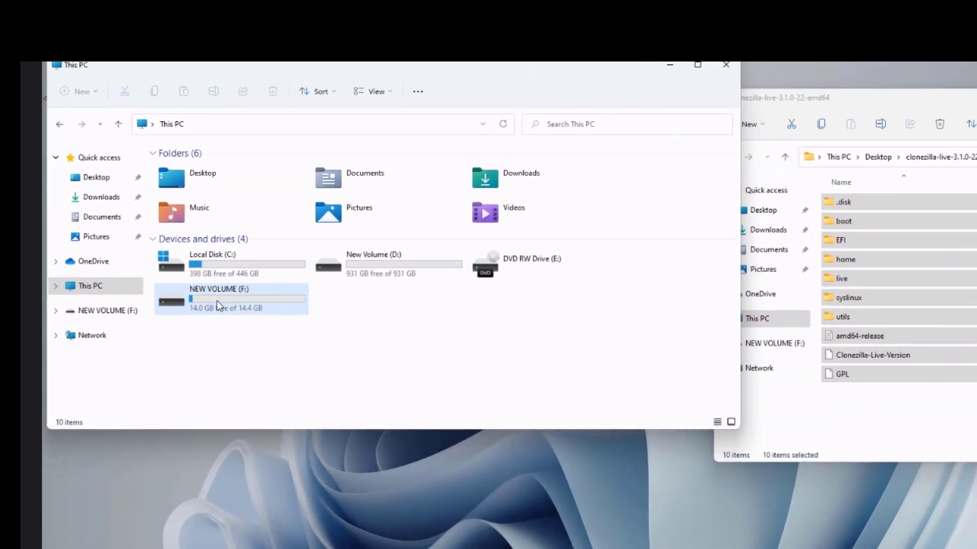
right_click(171, 238)
left_click(270, 383)
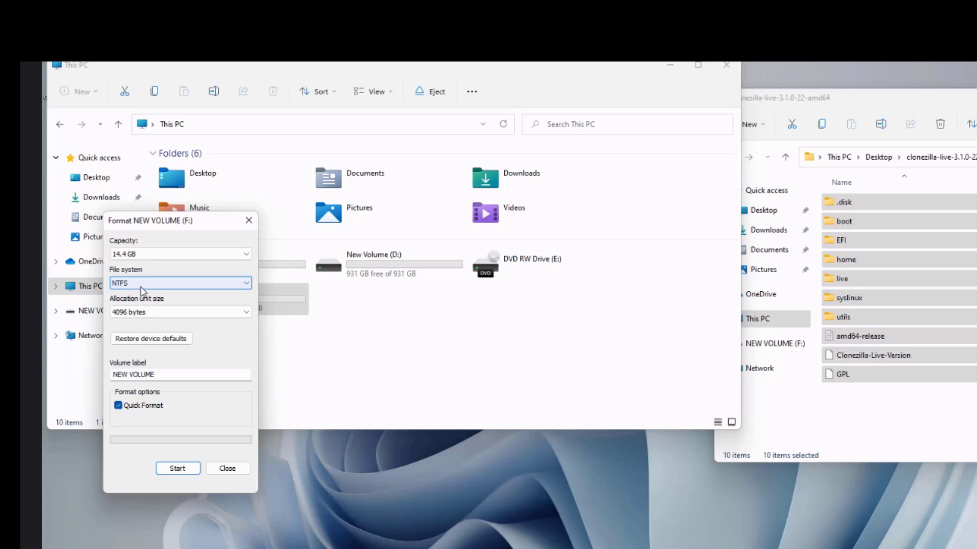
left_click(141, 286)
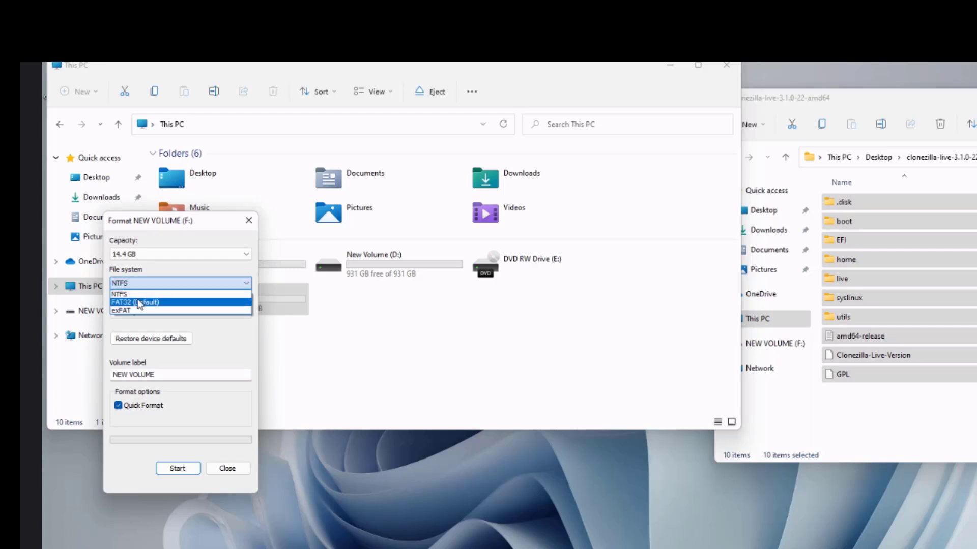
left_click(136, 294)
left_click(177, 467)
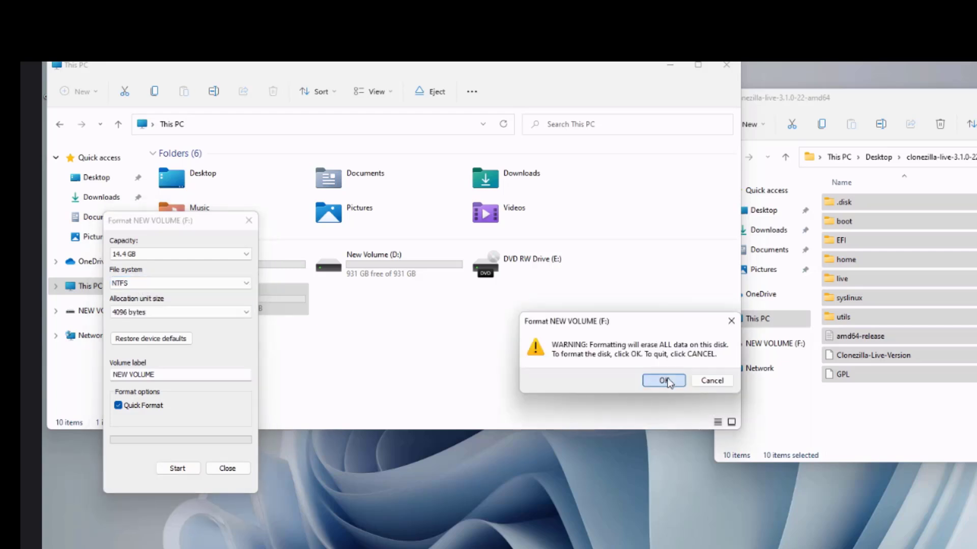
left_click(659, 381)
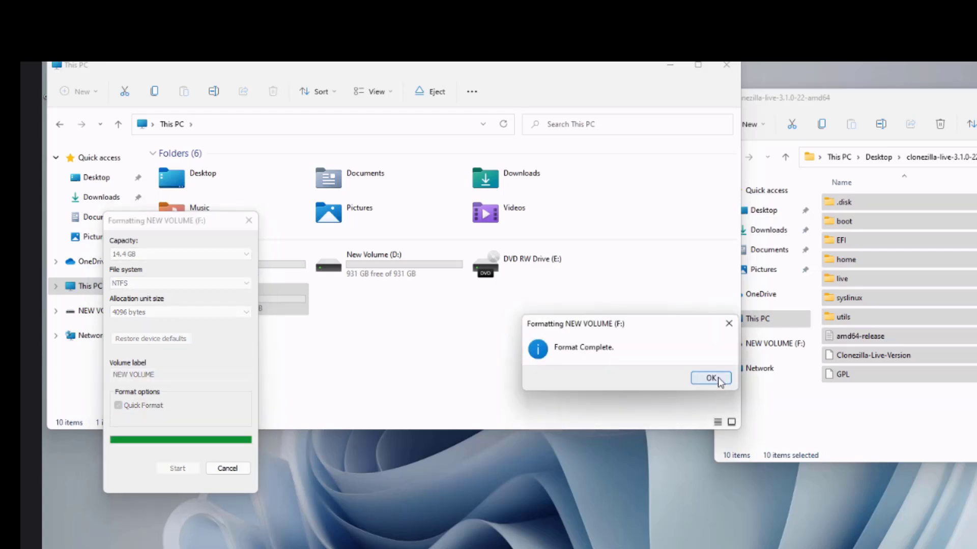
left_click(710, 378)
left_click(252, 300)
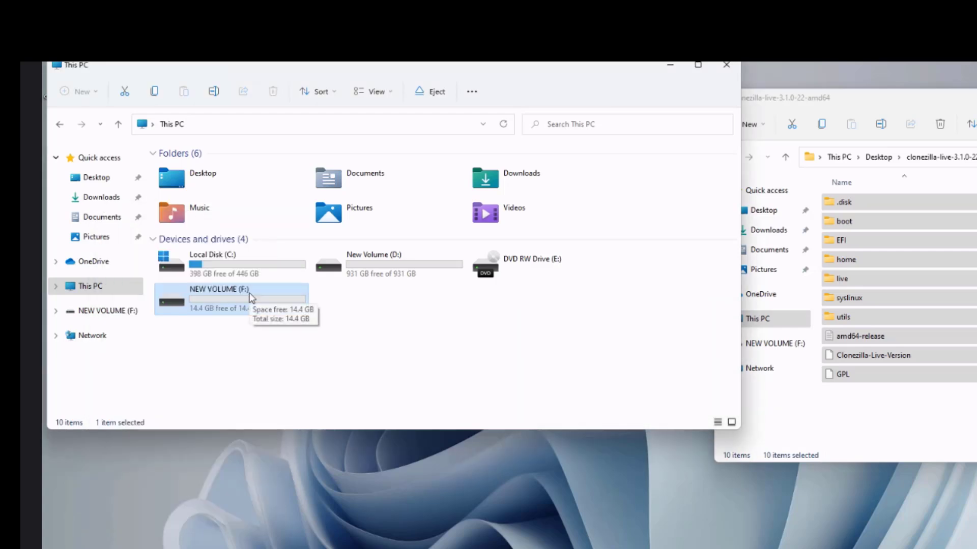
Step: Copy the ten Clonezilla items (.disk, boot, EFI, live, syslinux…) onto F: and close the source folder
double_click(251, 298)
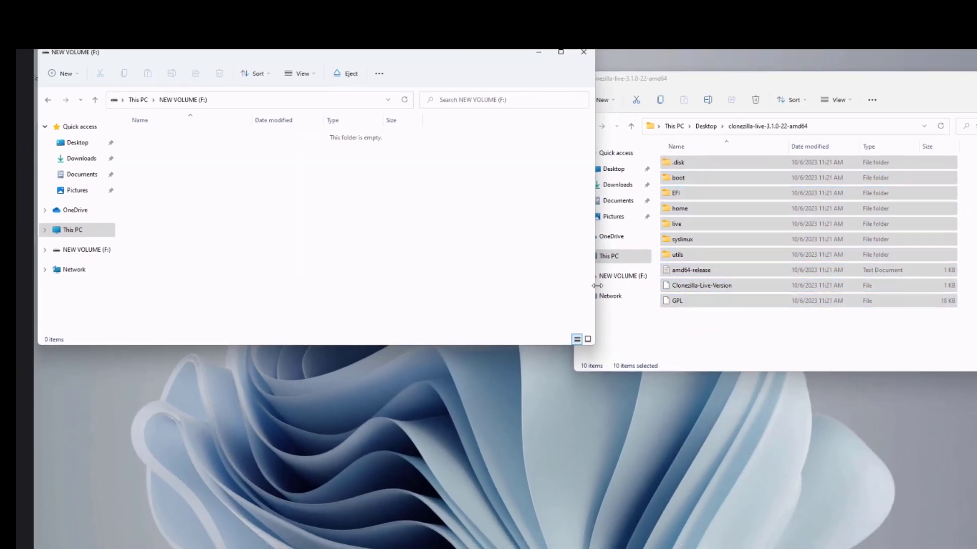
left_click(701, 330)
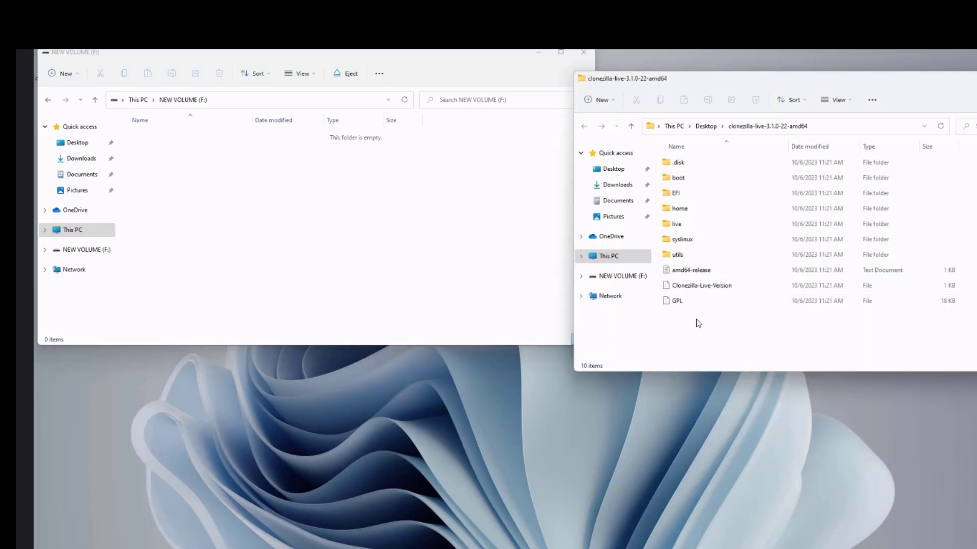
left_click_drag(698, 323, 365, 188)
left_click(366, 190)
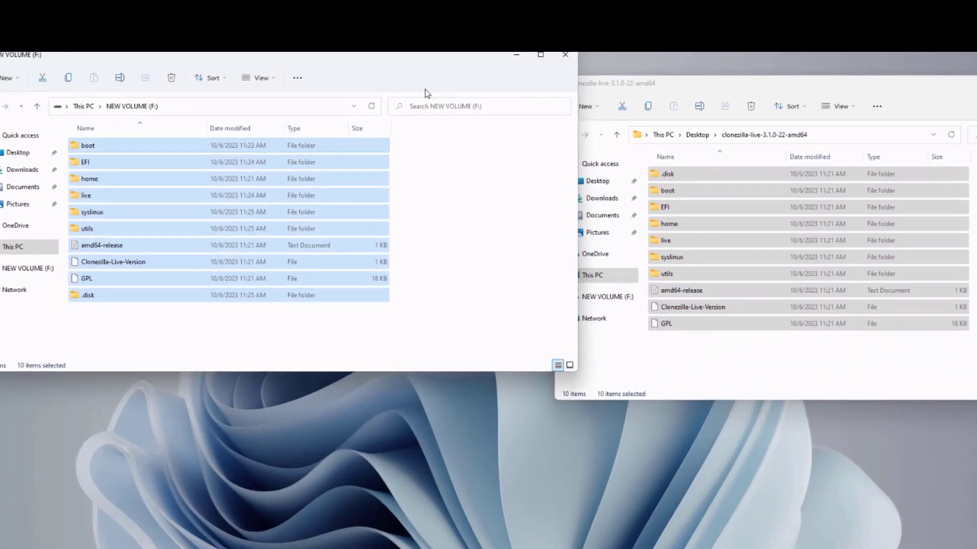
left_click_drag(789, 84, 542, 124)
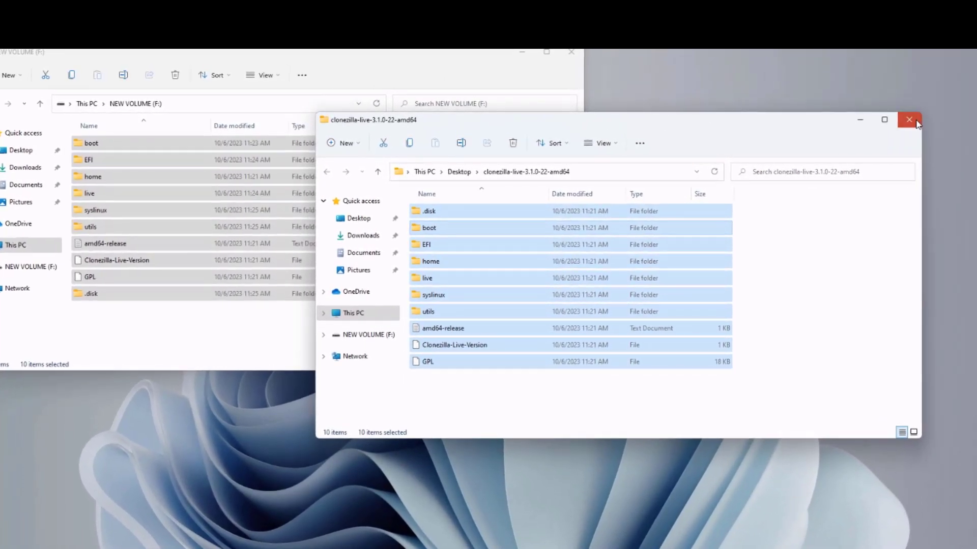
left_click(909, 120)
left_click_drag(254, 51, 397, 84)
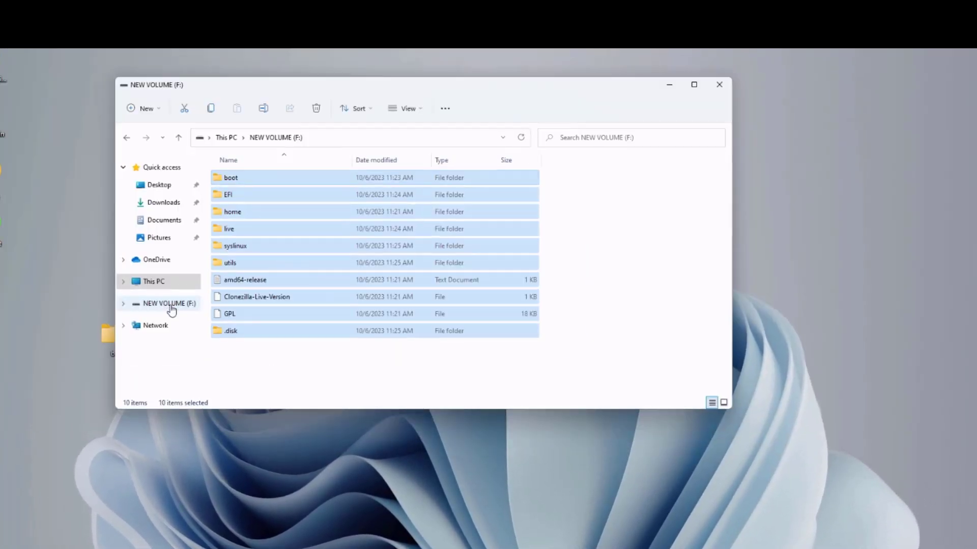
left_click(170, 306)
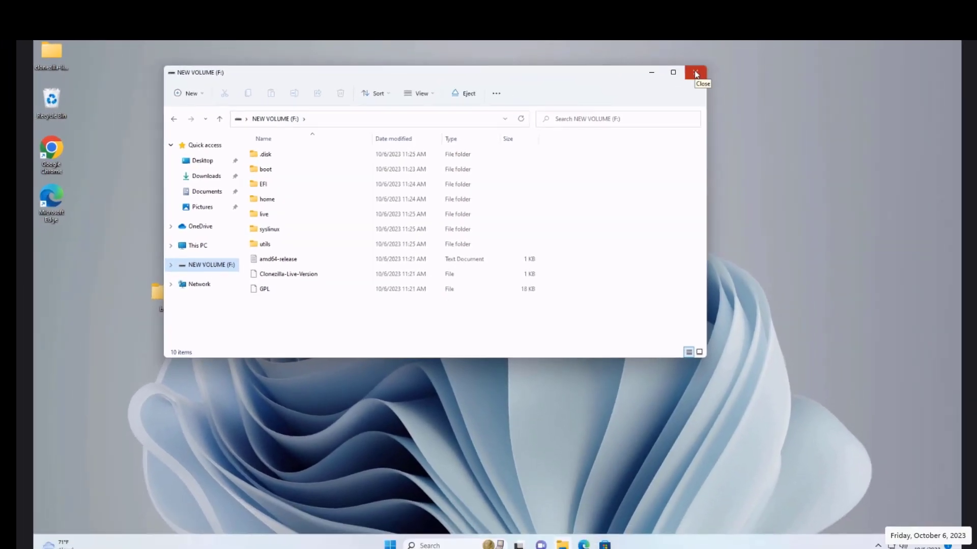
Step: Close the F: drive window and restart Windows from the Start menu's power options
left_click(695, 74)
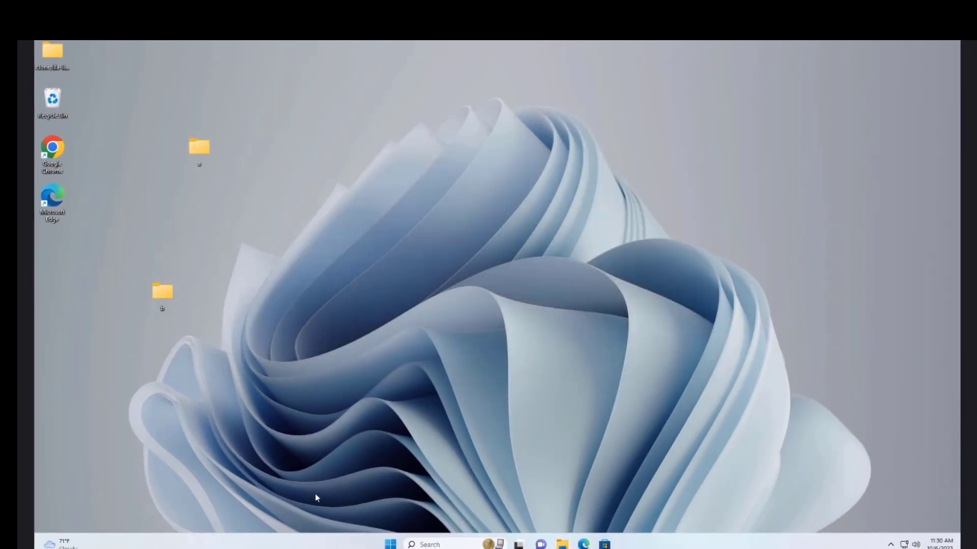
left_click(391, 544)
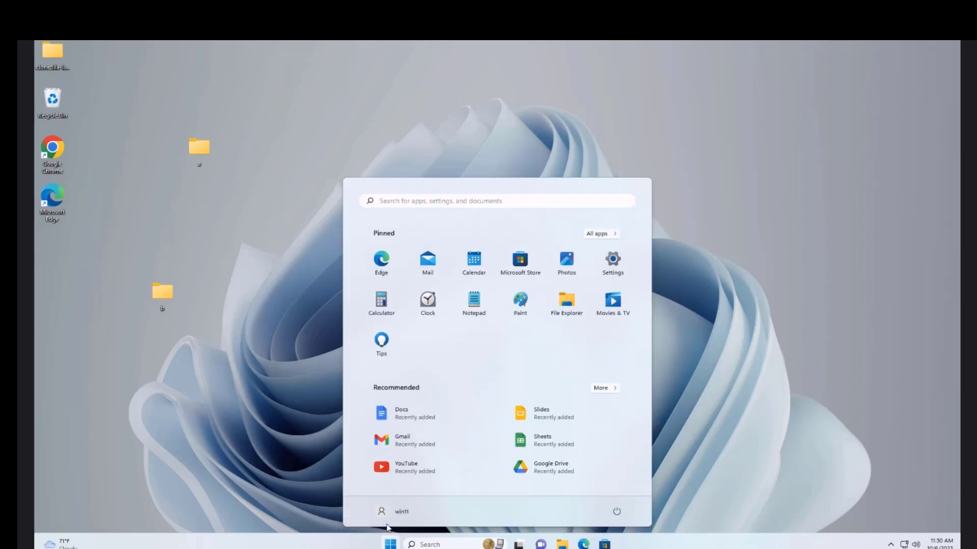
left_click(617, 512)
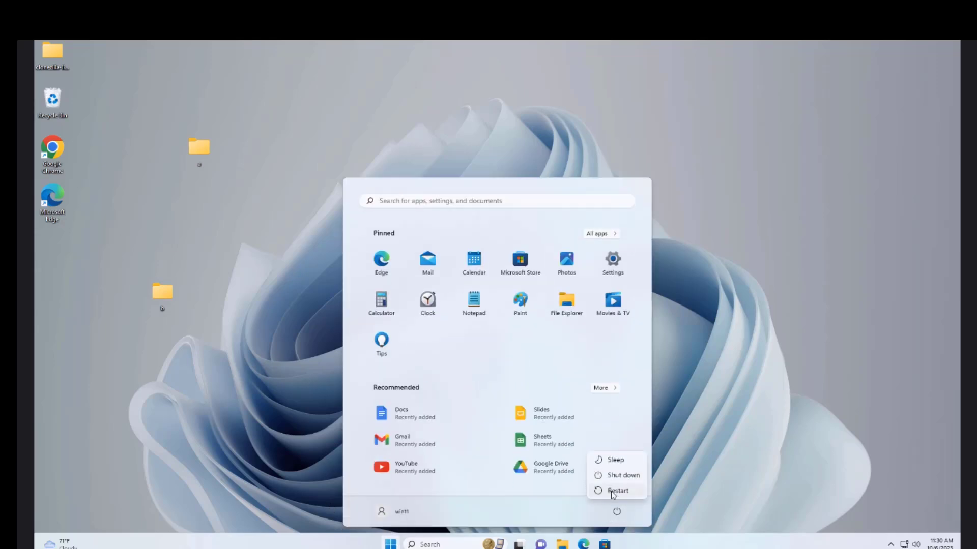
left_click(612, 491)
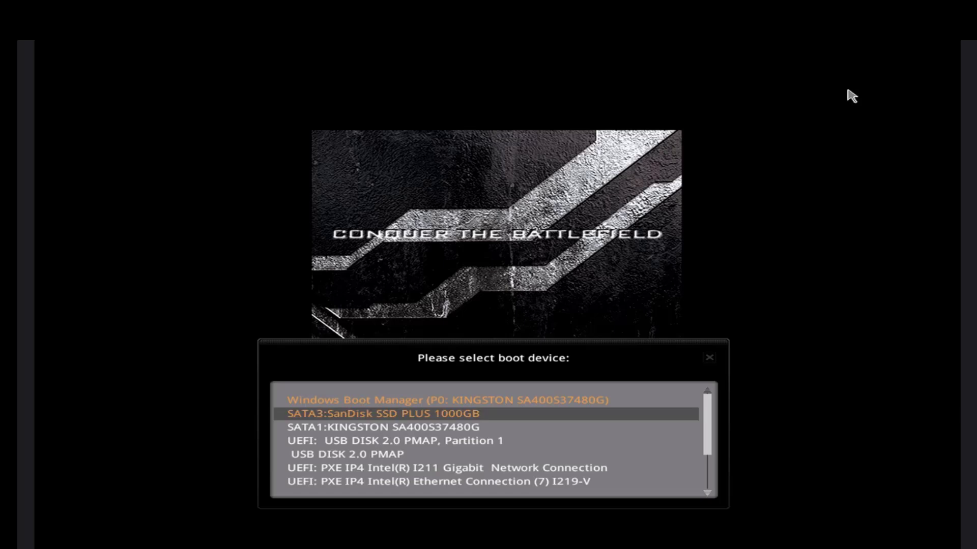
Step: Move down the boot device list toward the UEFI: USB DISK 2.0 PMAP, Partition 1 entry
key("Down")
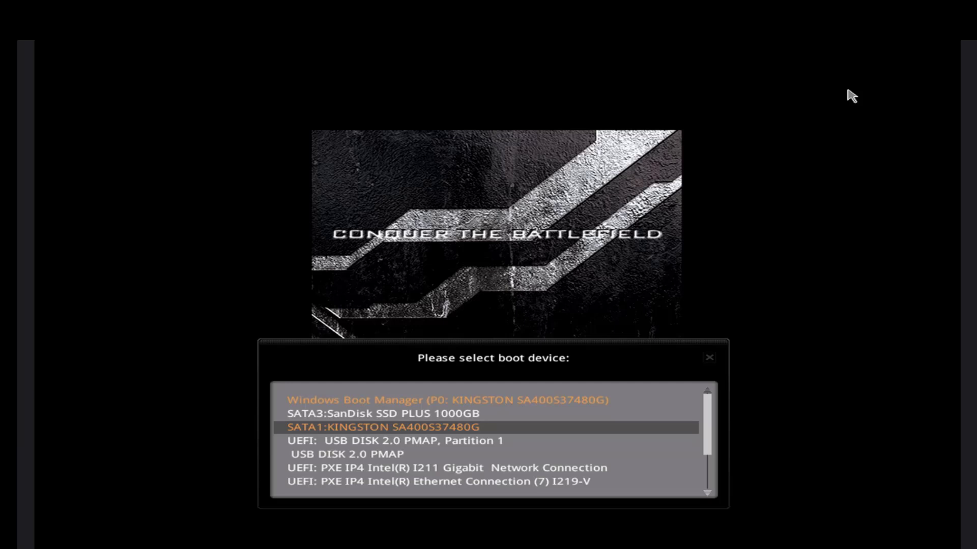
key("Down")
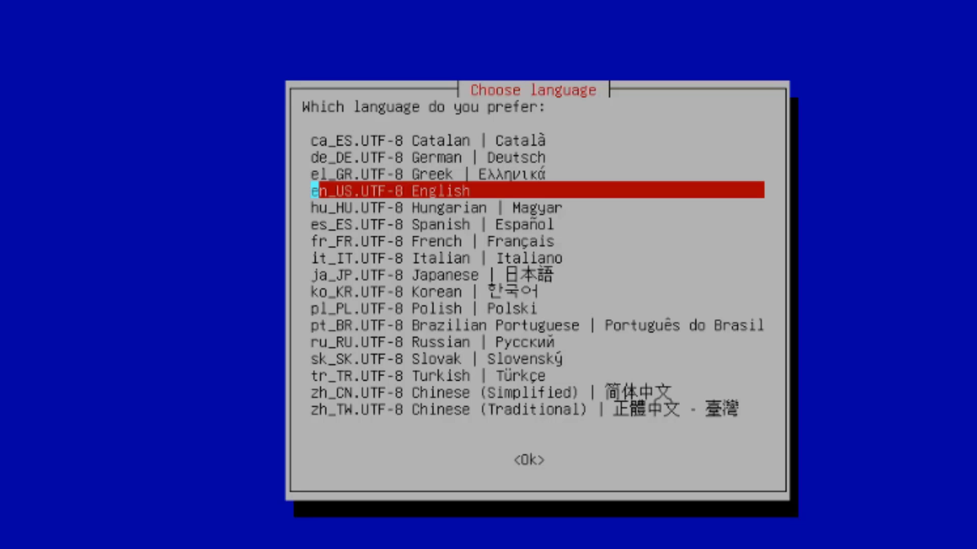
Step: Accept en_US.UTF-8 English and keep the default US keyboard layout
key("Return")
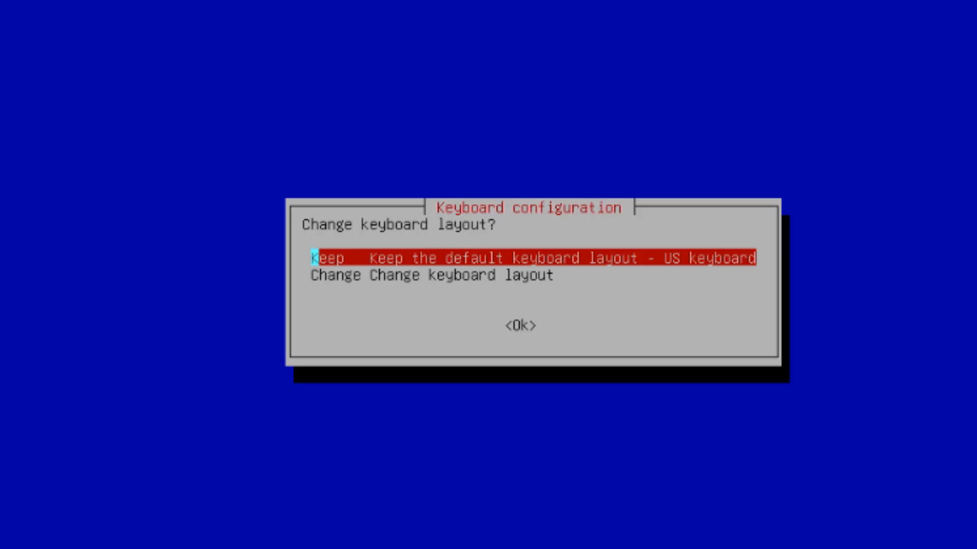
key("Return")
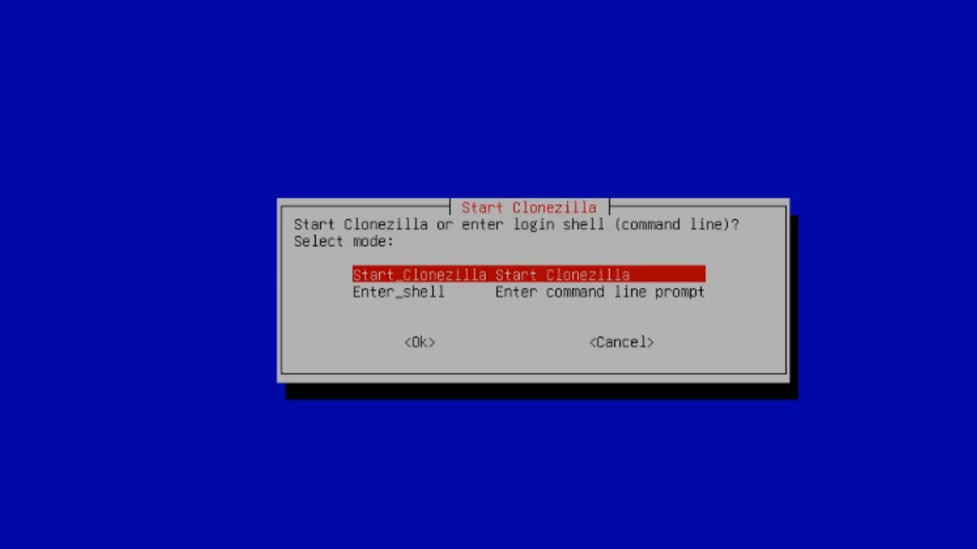
Step: Start Clonezilla, select device-device cloning mode, and move to the Expert wizard option
key("Return")
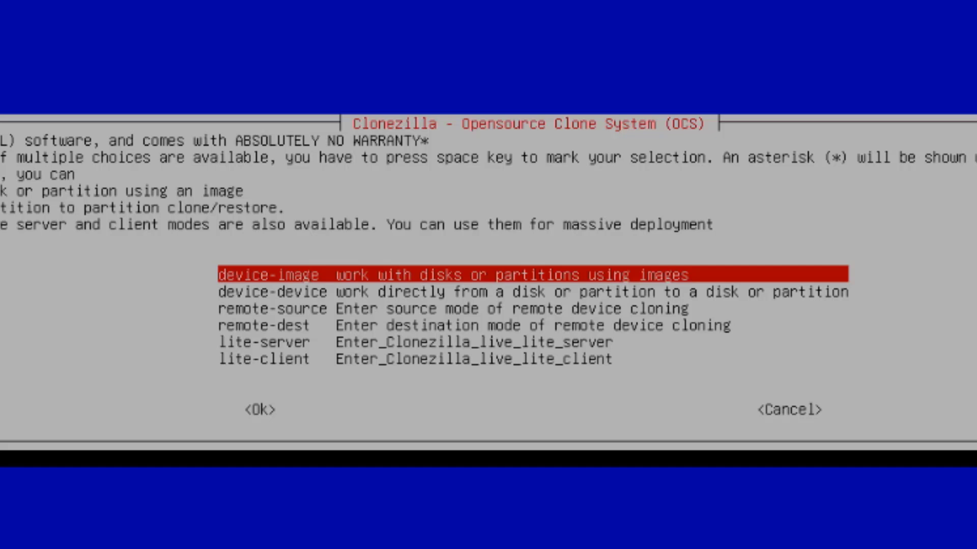
key("Down")
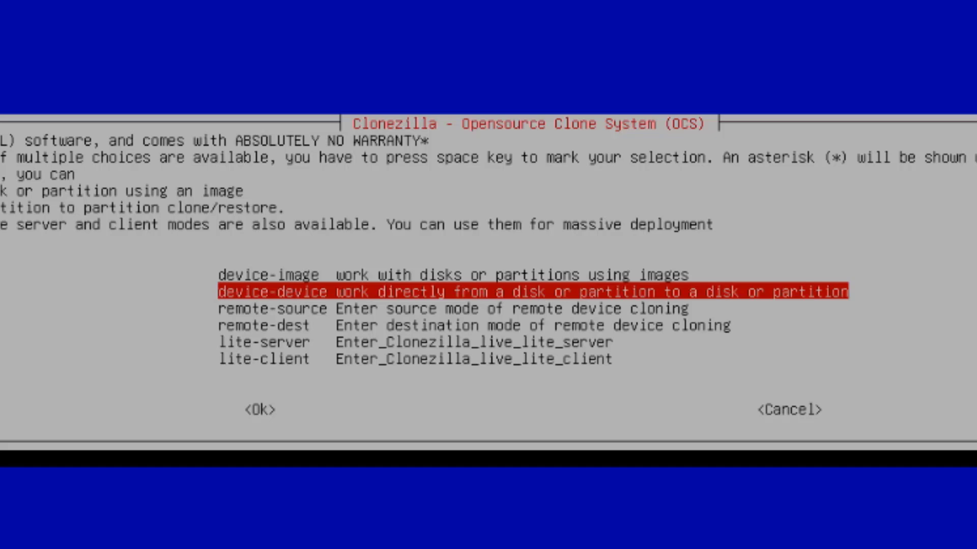
key("Return")
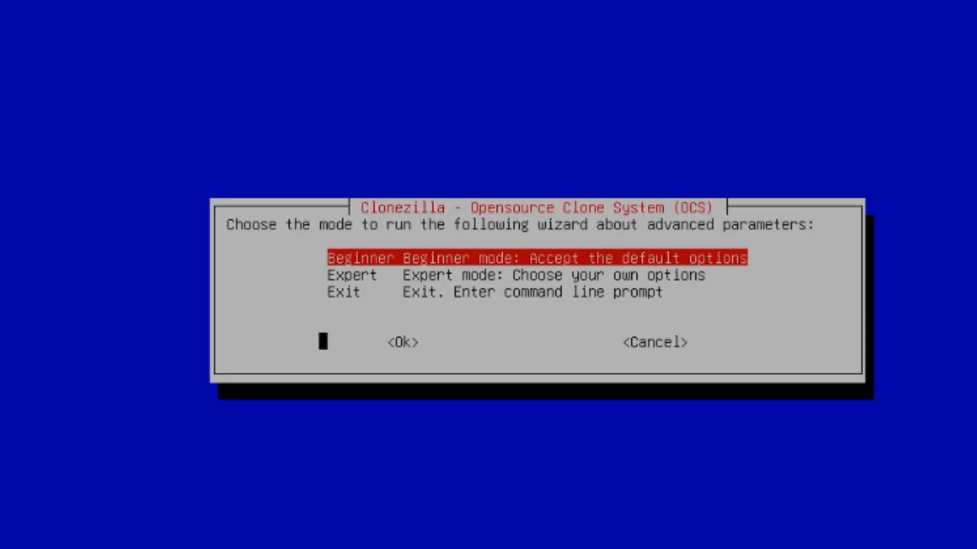
key("Down")
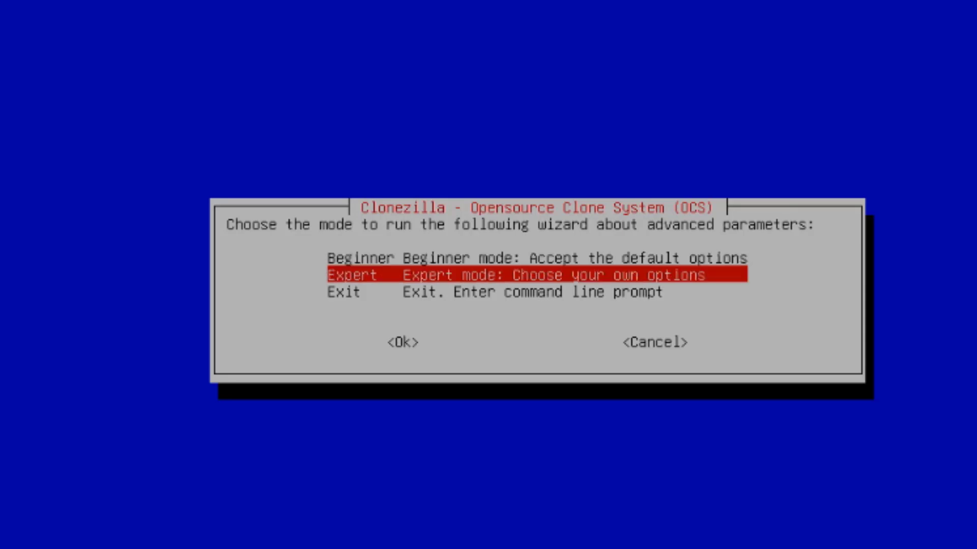
Step: Confirm Expert mode, choose disk_to_local_disk, and set the 480GB Kingston sda as the source
key("Return")
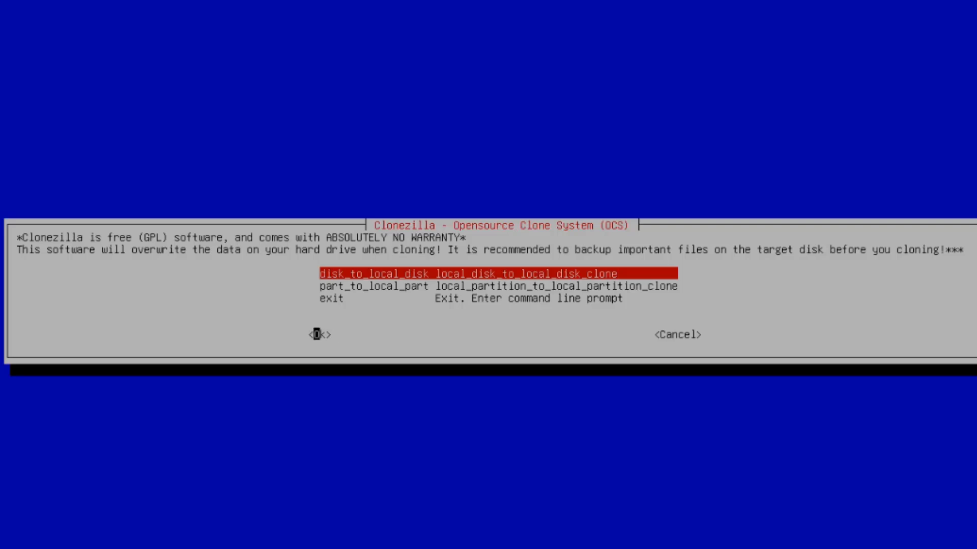
key("Return")
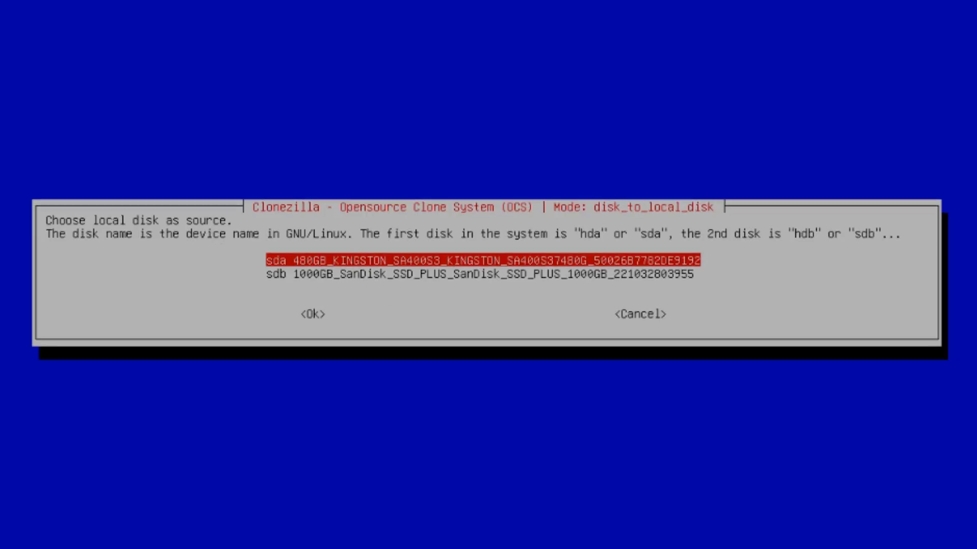
key("Return")
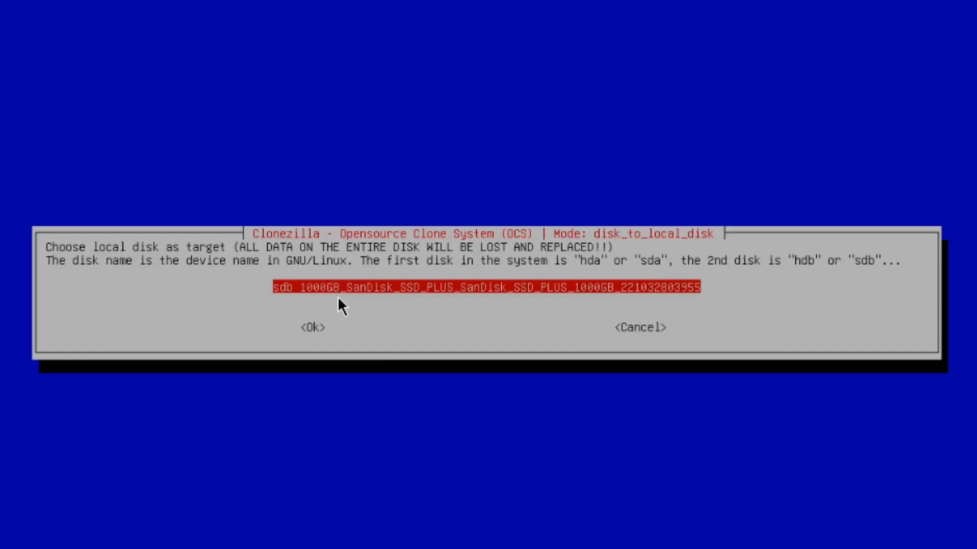
Step: Pick the 1000GB SanDisk drive sdb as target, keep default parameters, and skip -sfsck
key("Return")
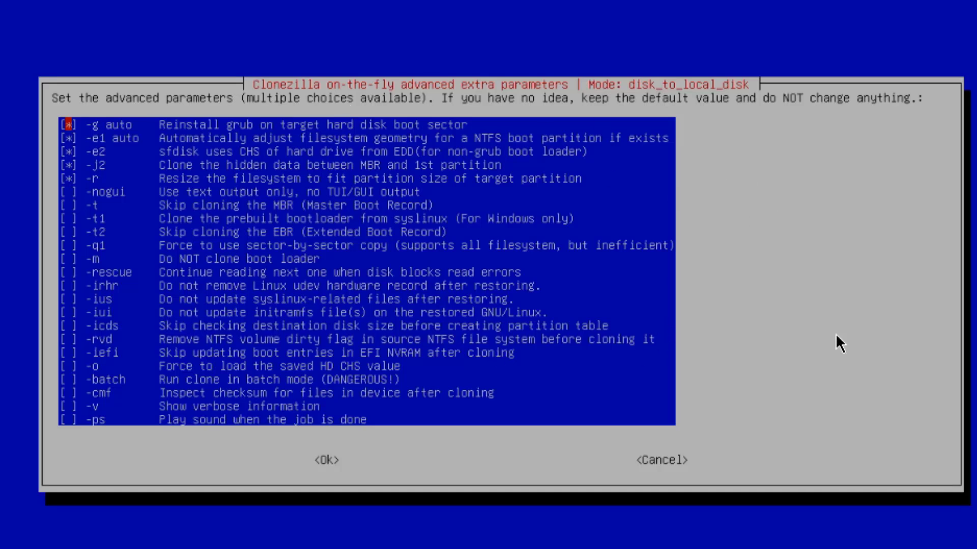
key("Return")
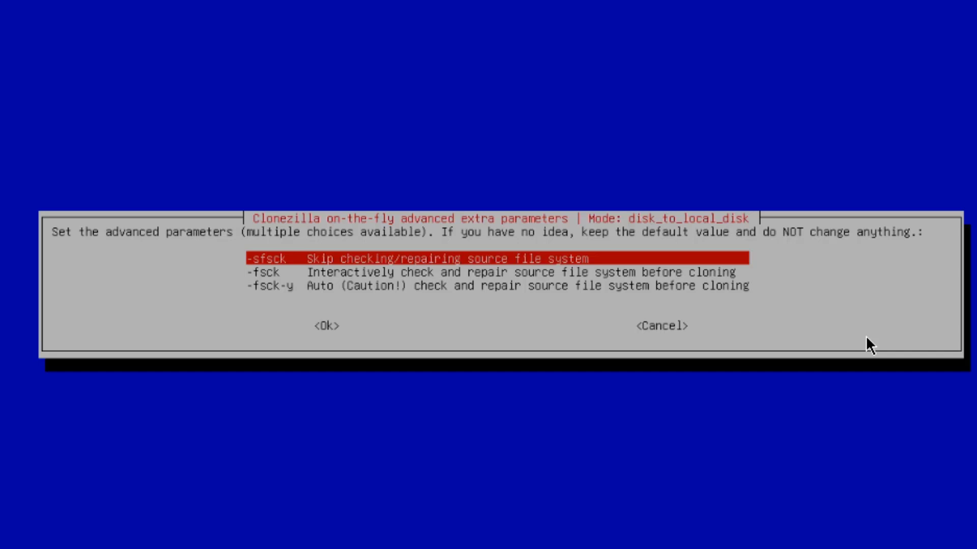
key("Return")
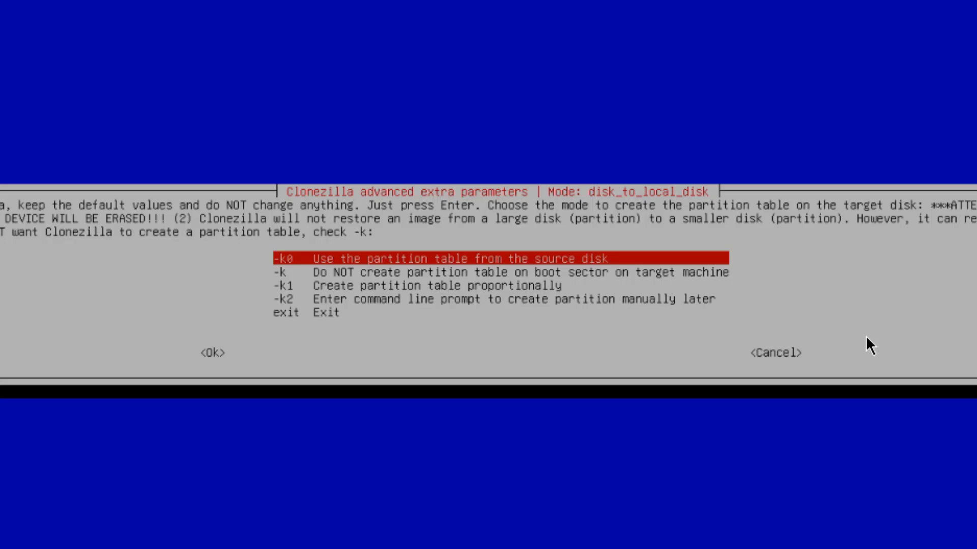
Step: Choose -k1 proportional partition table creation and -p poweroff when cloning finishes
key("Down")
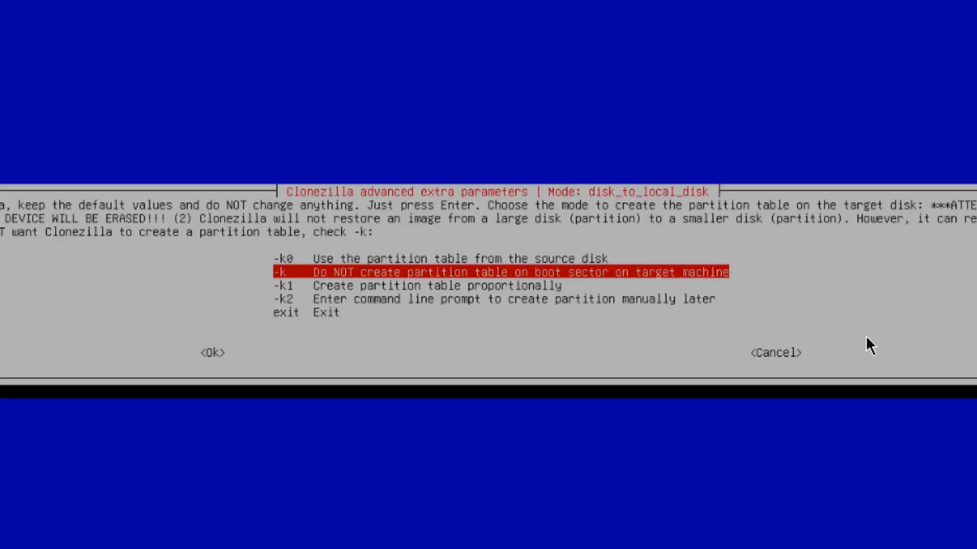
key("Down")
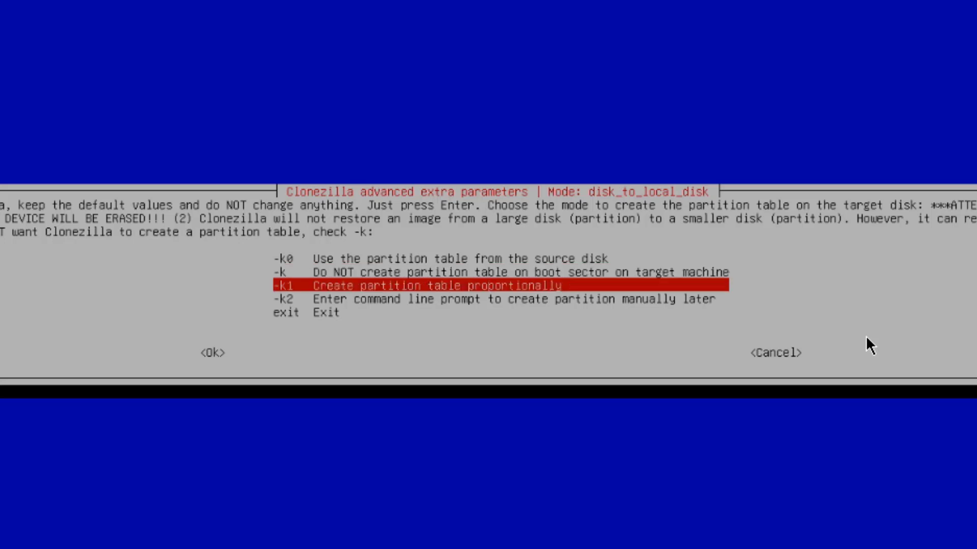
key("Return")
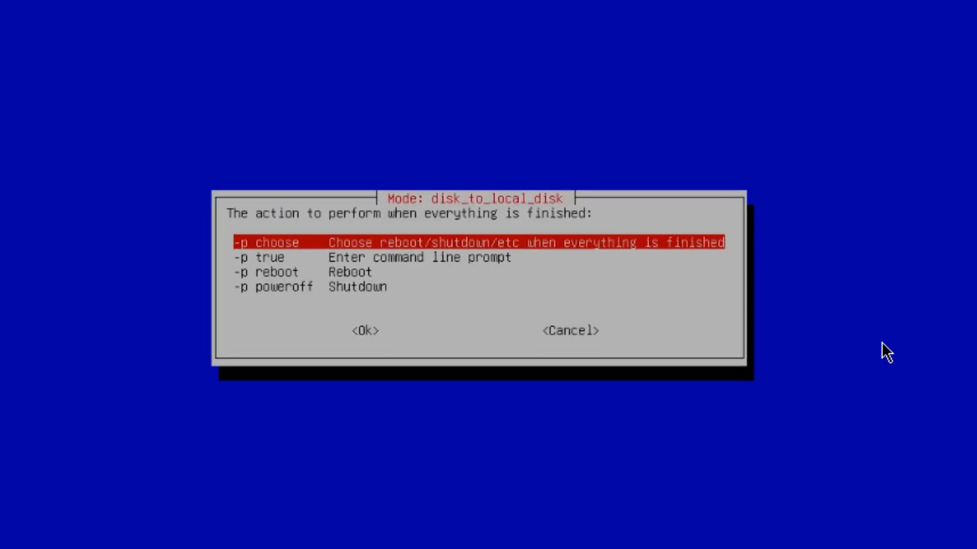
key("Down")
key("Down")
key("Down")
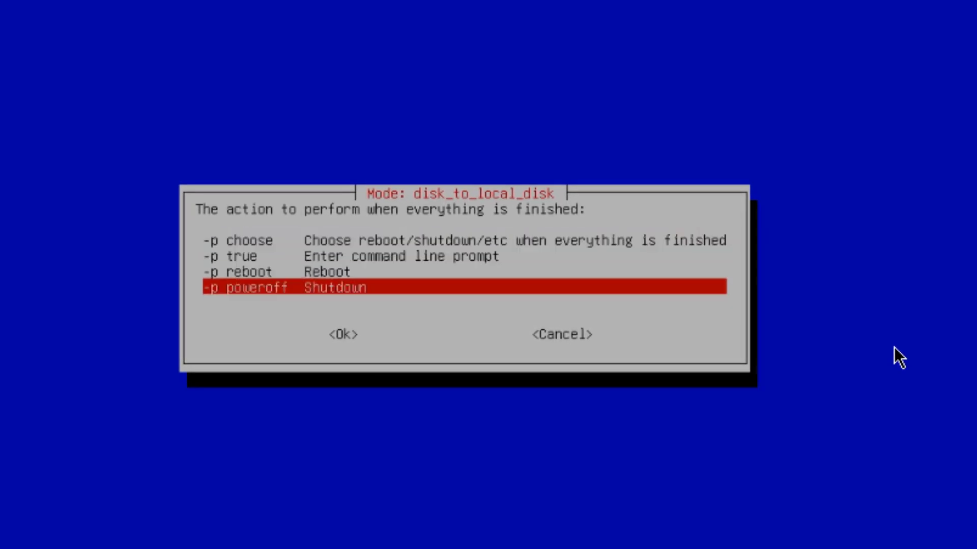
key("Return")
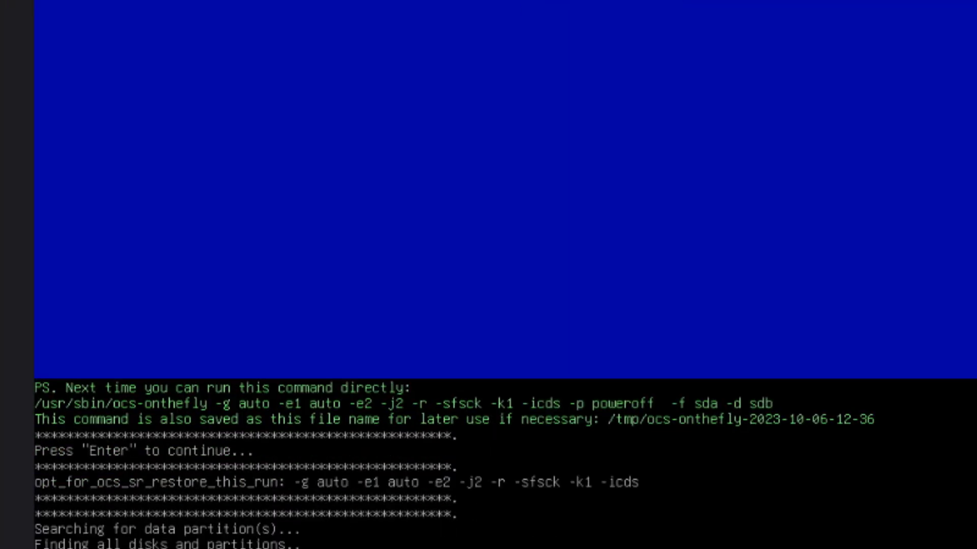
Step: Answer y to both overwrite warnings so the sda-to-sdb clone runs to completion
type("y")
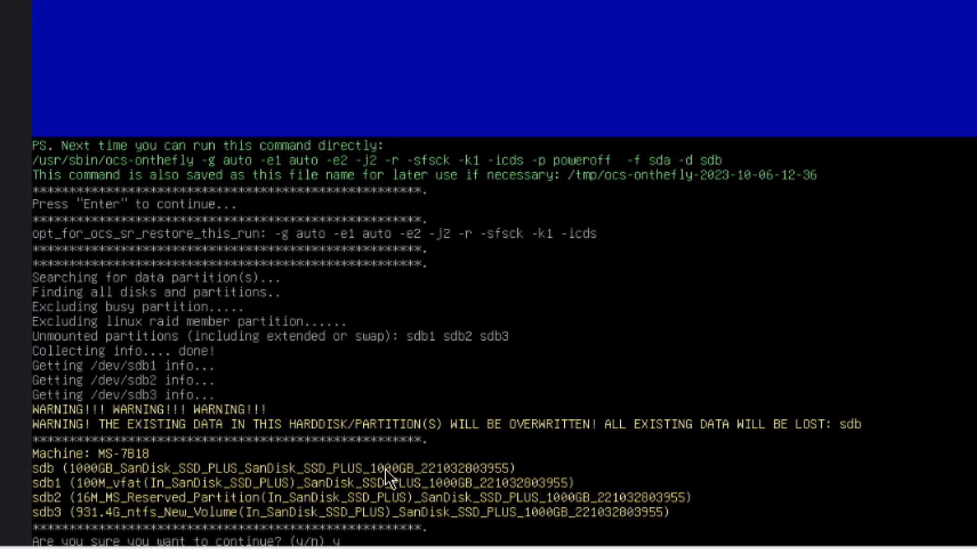
key("BackSpace")
type("y")
key("Return")
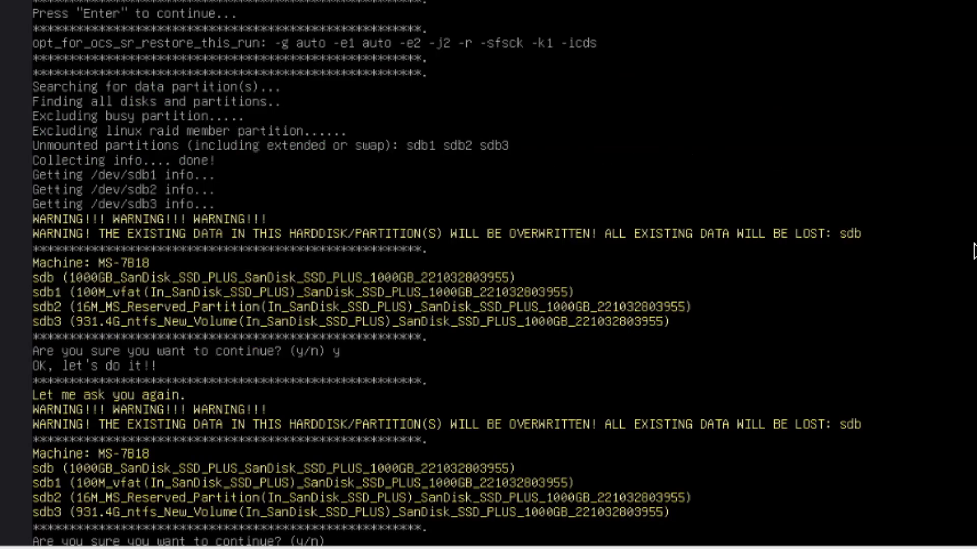
type("y")
key("Return")
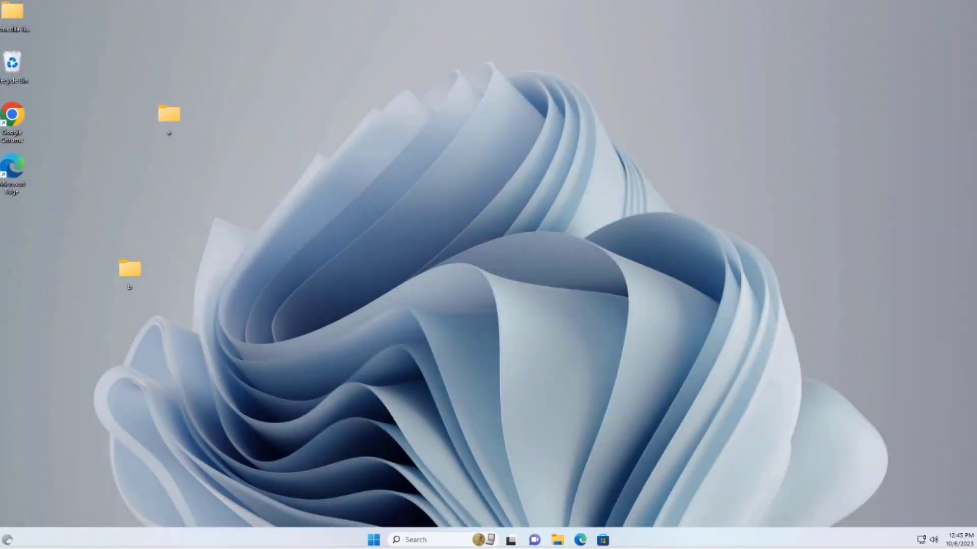
Step: Show This PC in File Explorer, where Local Disk (C:) has 882 GB free of 930 GB
left_click(557, 539)
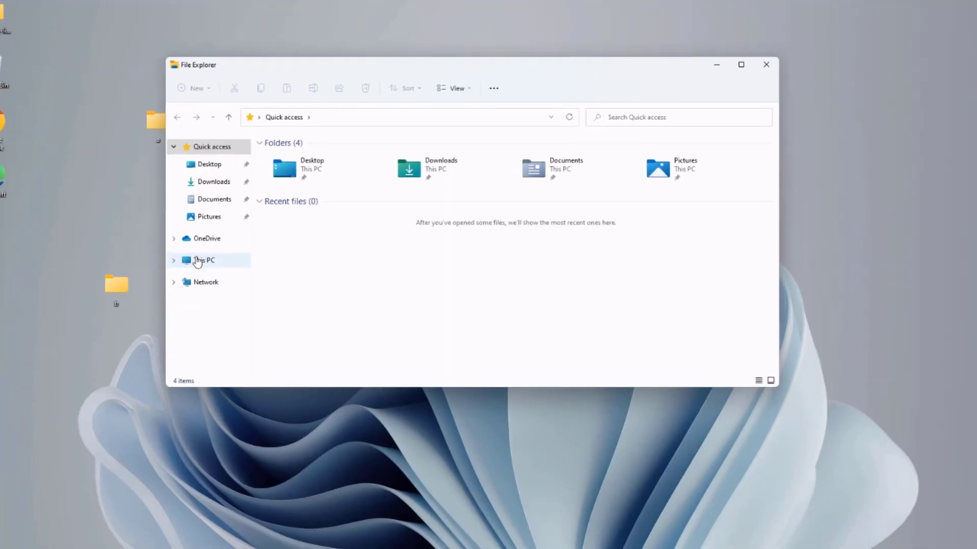
left_click(211, 246)
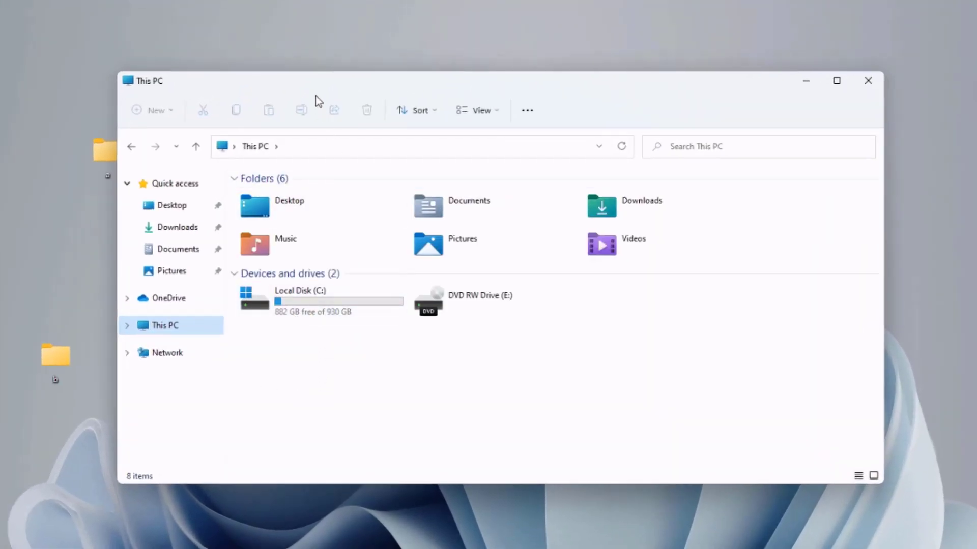
left_click_drag(313, 98, 550, 116)
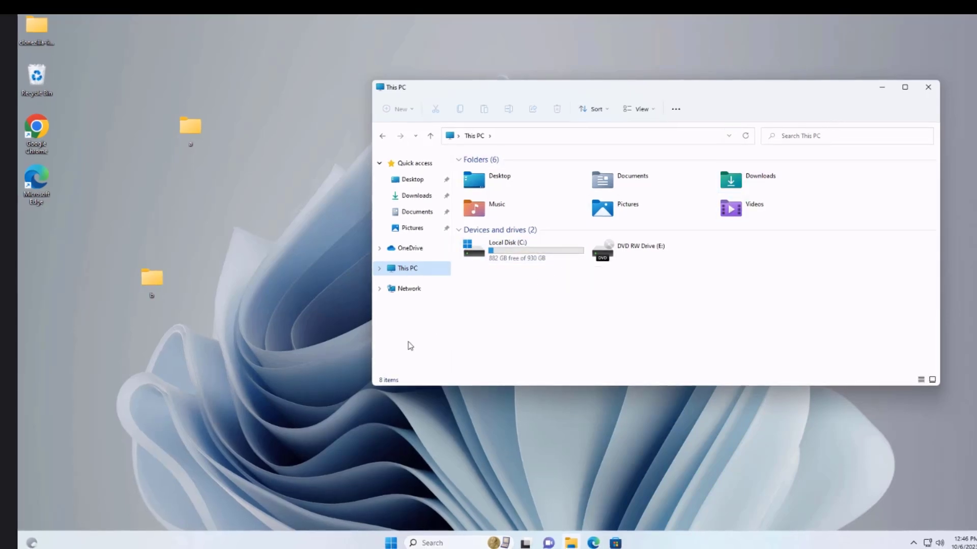
left_click(392, 543)
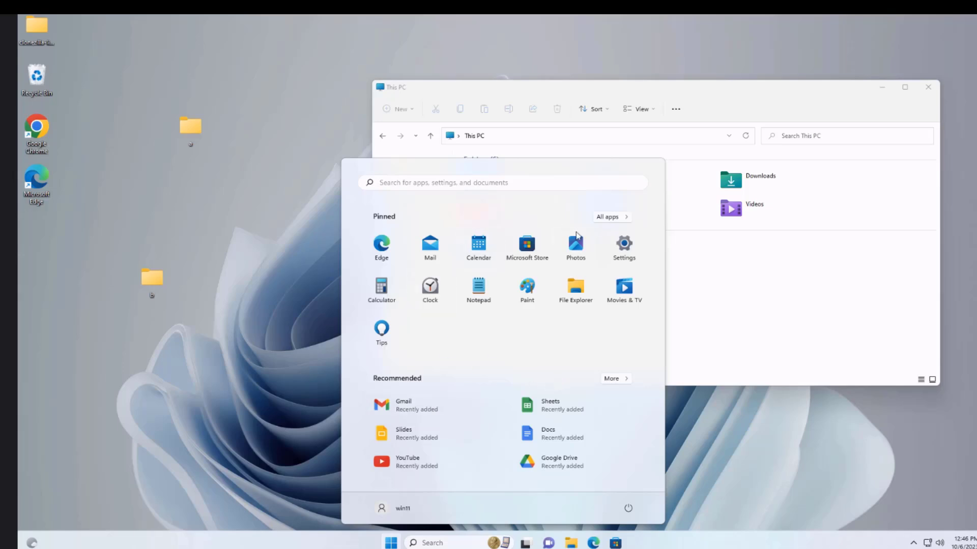
left_click(300, 188)
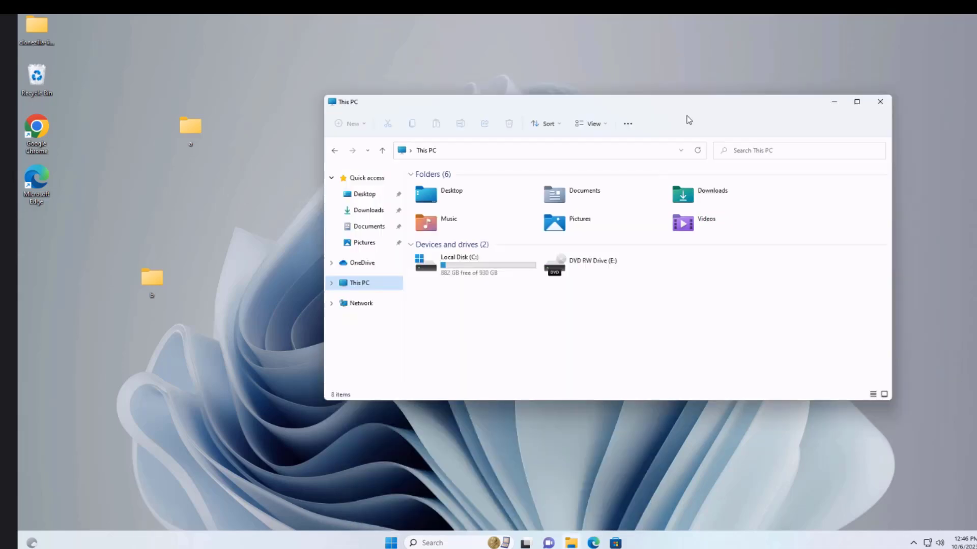